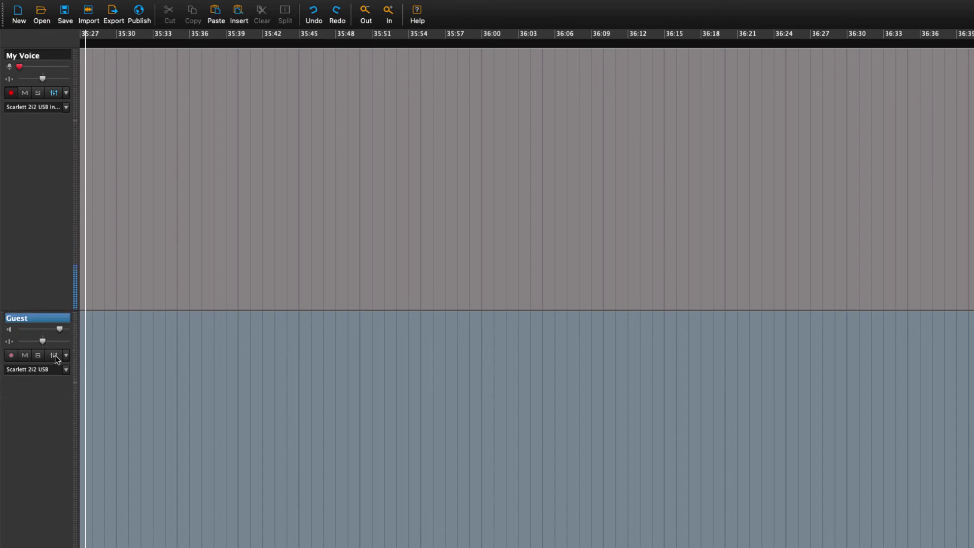
Set the Guest track's input to Other applications in Stereo, then start recording both tracks.
click(66, 370)
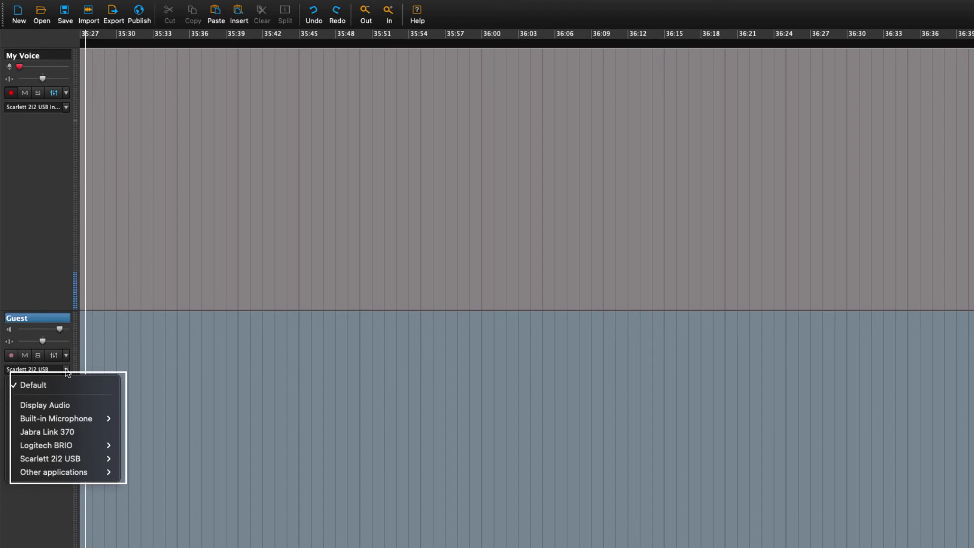
key(Down)
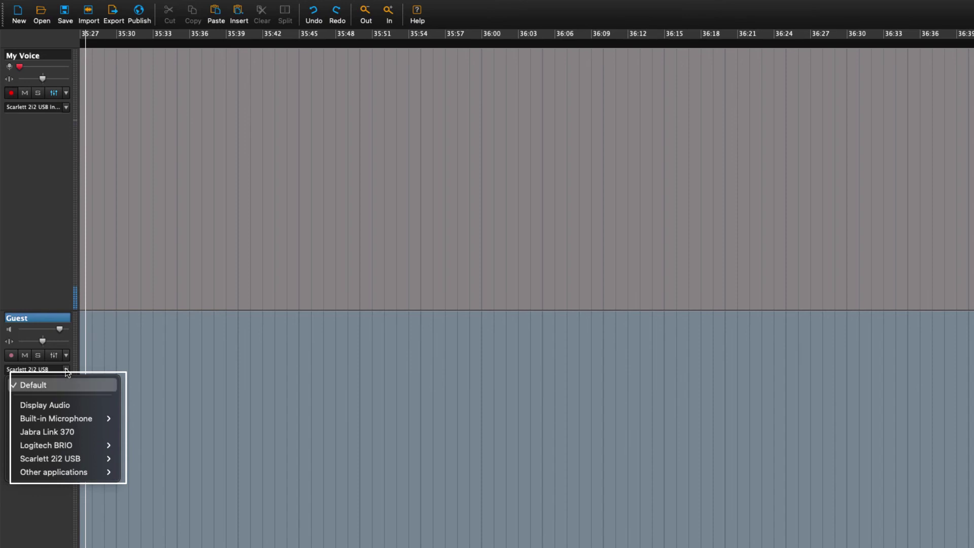
key(Down)
key(Down)
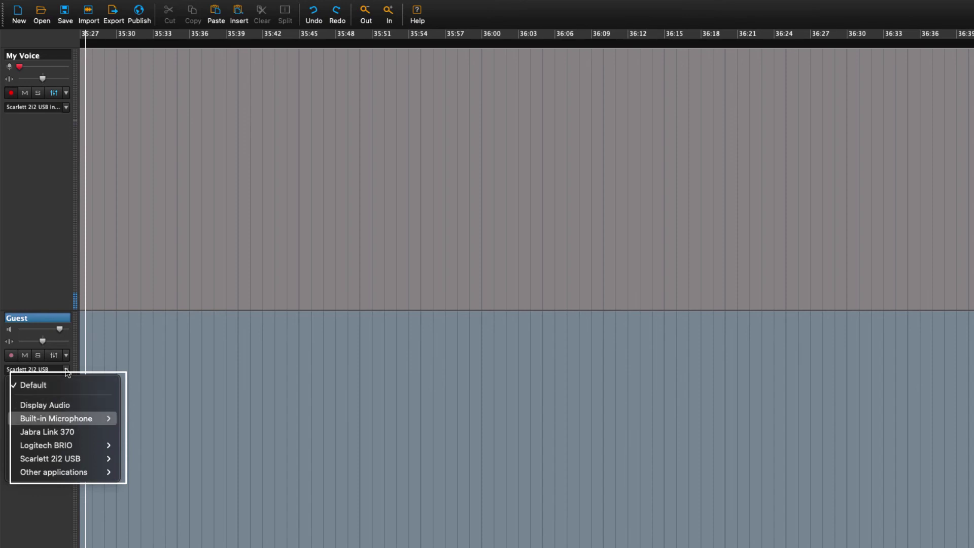
key(Down)
key(Down)
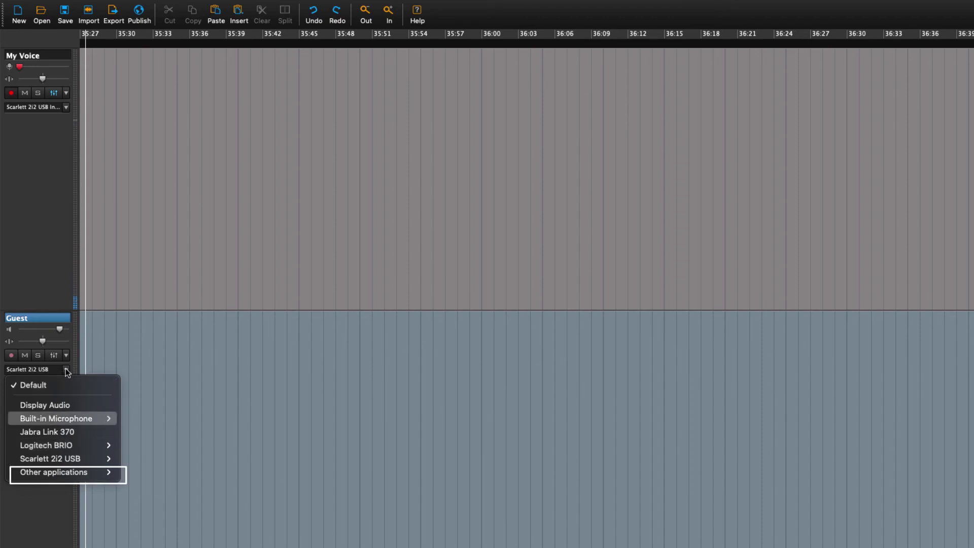
mouse_move(53, 472)
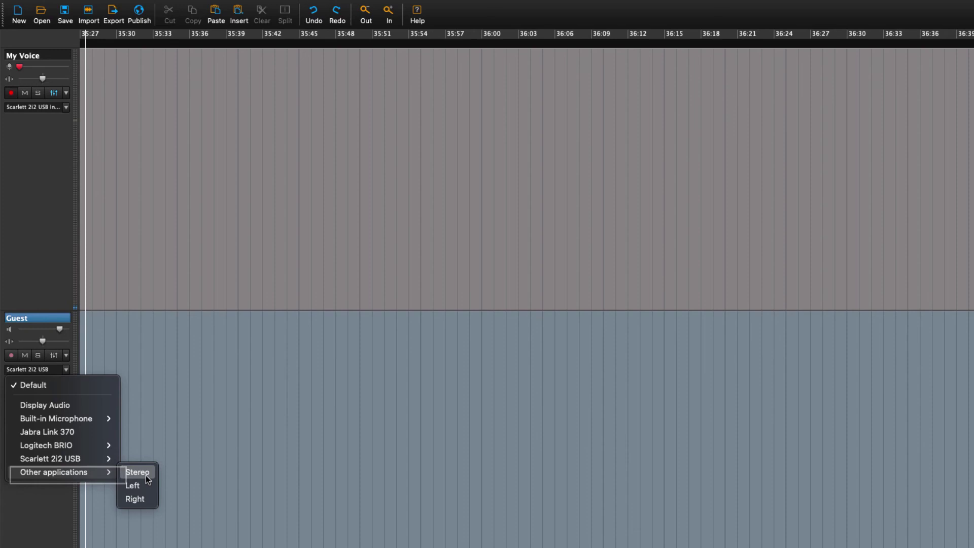
click(147, 477)
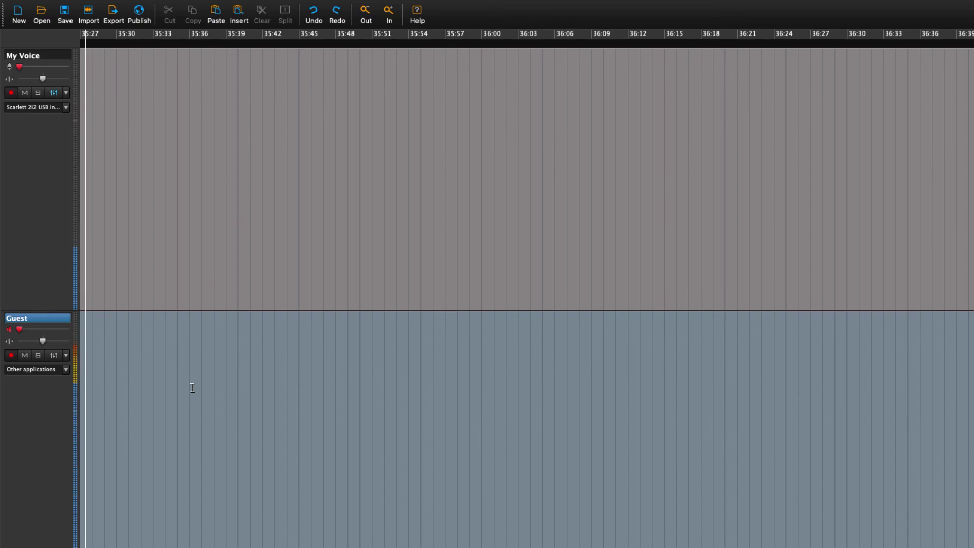
key(r)
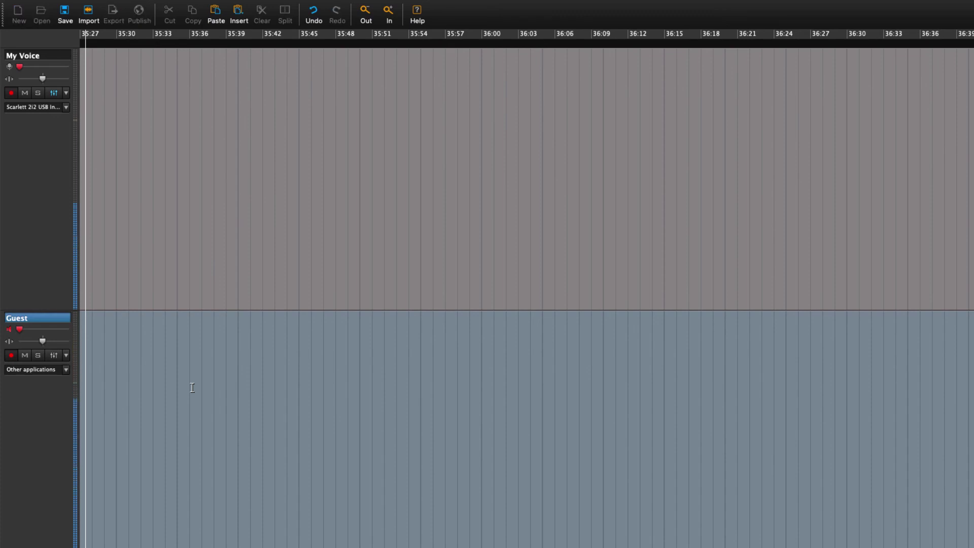